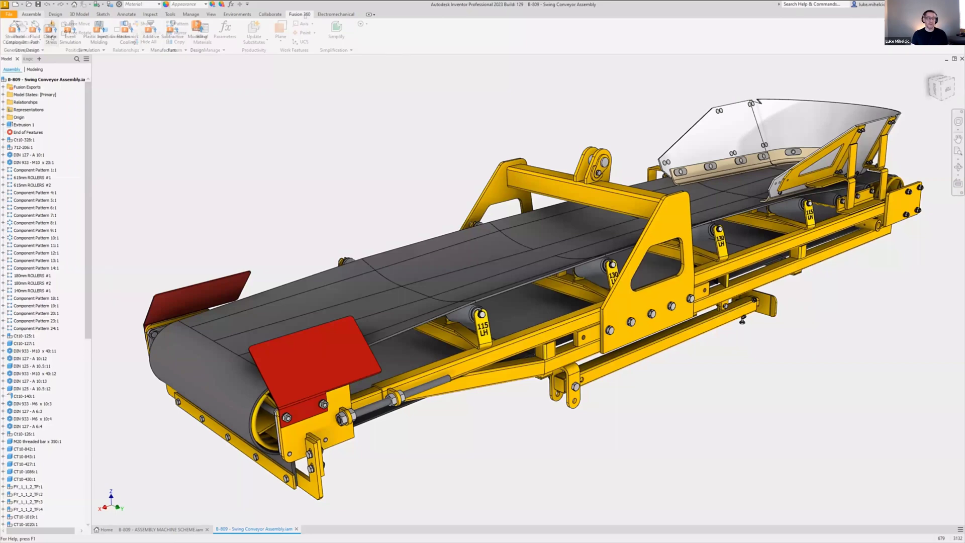
# Step: Upload the conveyor's lifting frame to Fusion 360 for a Static Stress study: both side plates, the crossbeam and the lifting lugs
pyautogui.click(51, 36)
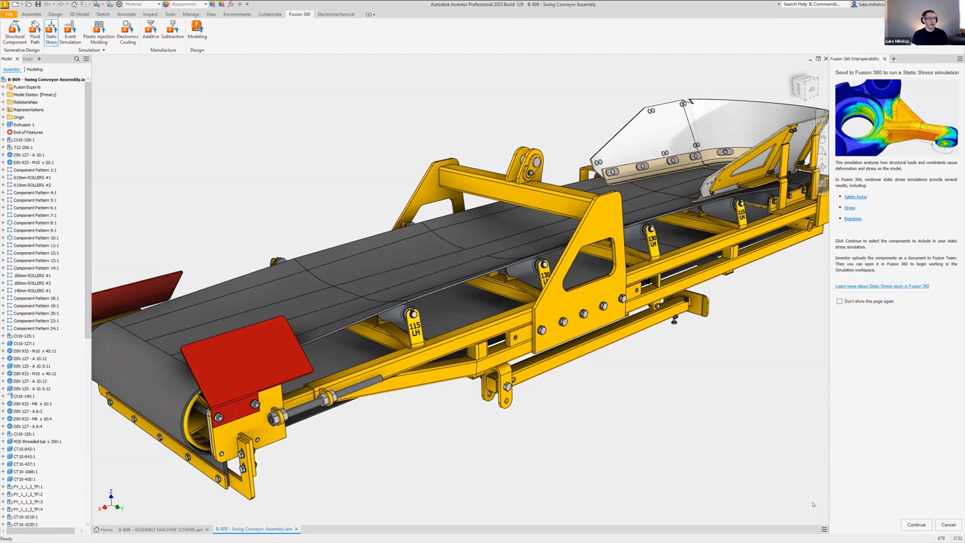
pyautogui.click(916, 525)
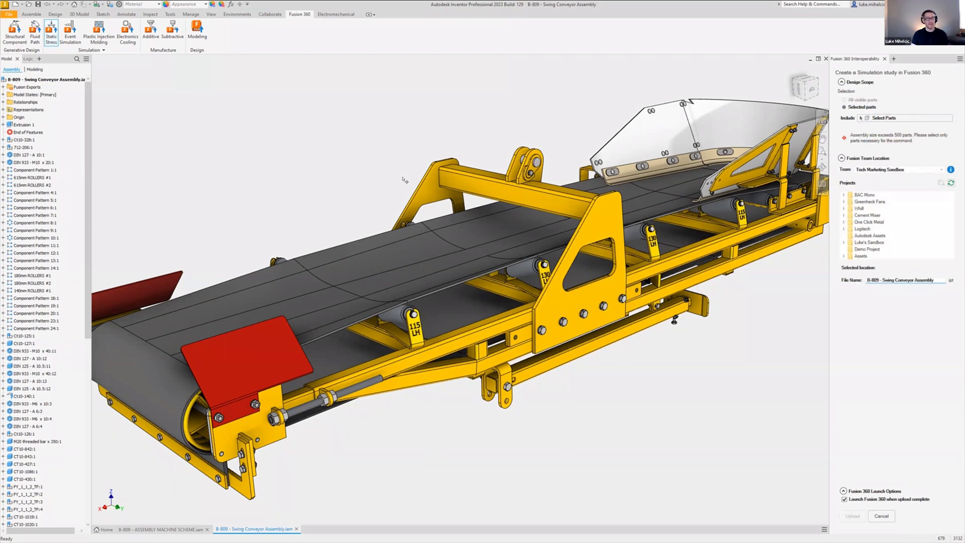
pyautogui.click(426, 187)
pyautogui.click(487, 182)
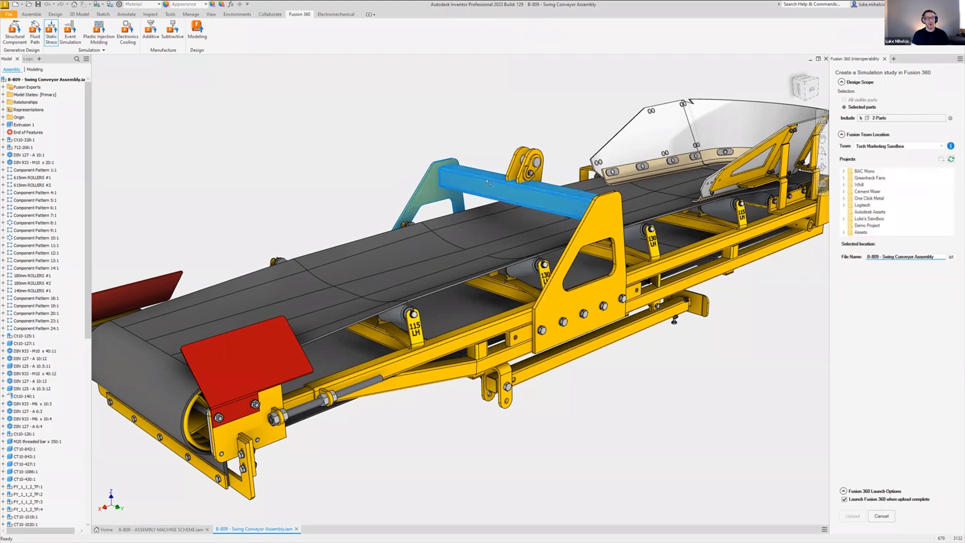
pyautogui.click(523, 181)
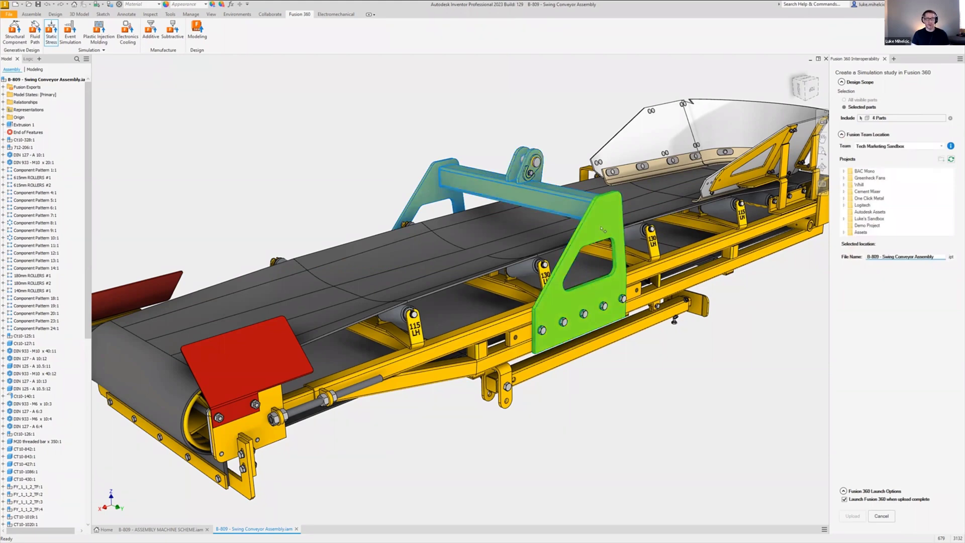
pyautogui.click(603, 230)
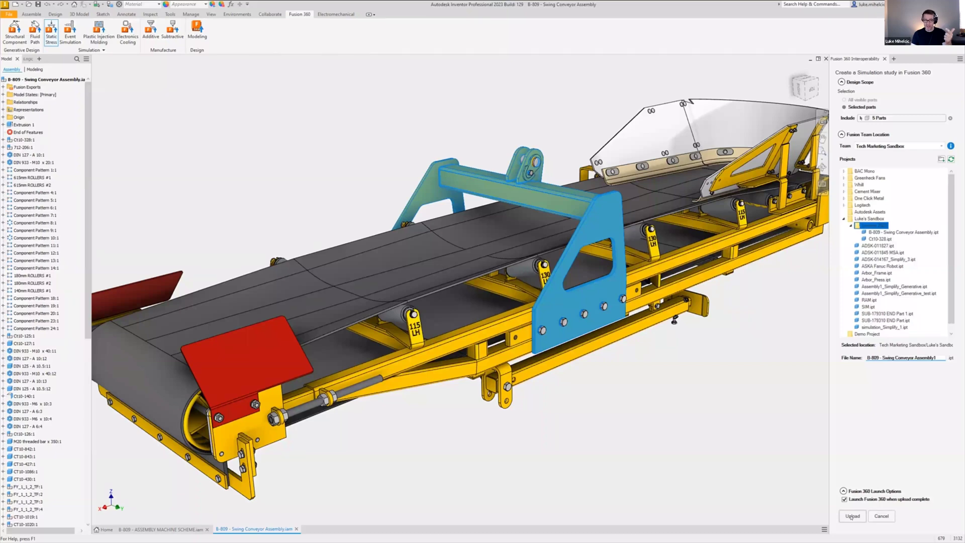
pyautogui.click(852, 516)
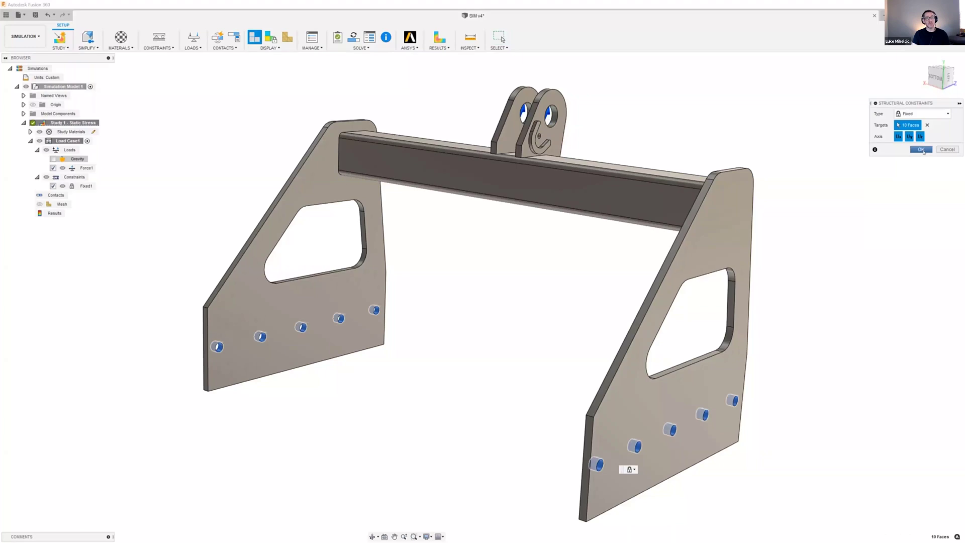
# Step: In Fusion 360, apply a Fixed constraint in all axes to the 10 side-plate bolt-hole faces and select the study's mesh
pyautogui.click(922, 149)
pyautogui.click(63, 205)
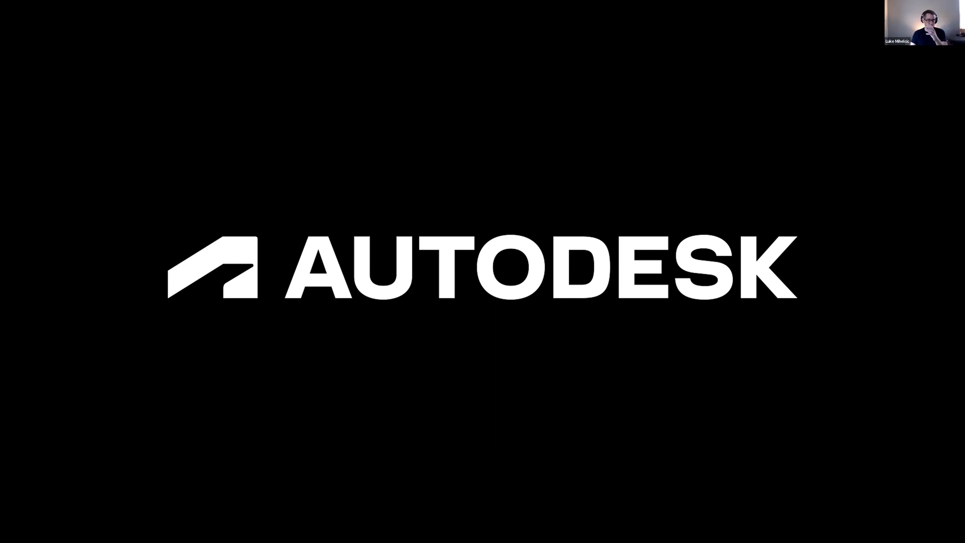
pyautogui.click(121, 534)
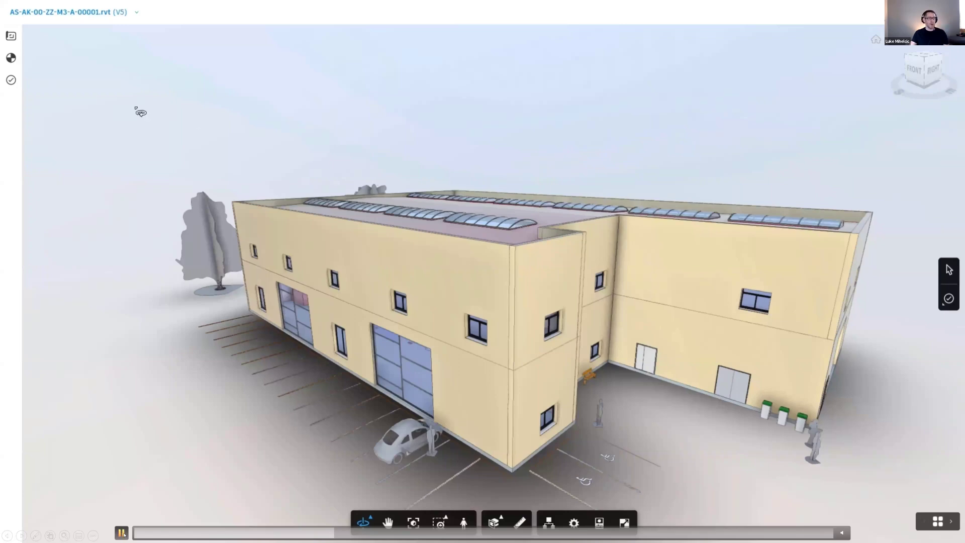
# Step: Open the 01 First Floor 3D view of the AS-AK-00-ZZ-M3-A-00001.rvt building model
pyautogui.click(11, 36)
pyautogui.click(118, 179)
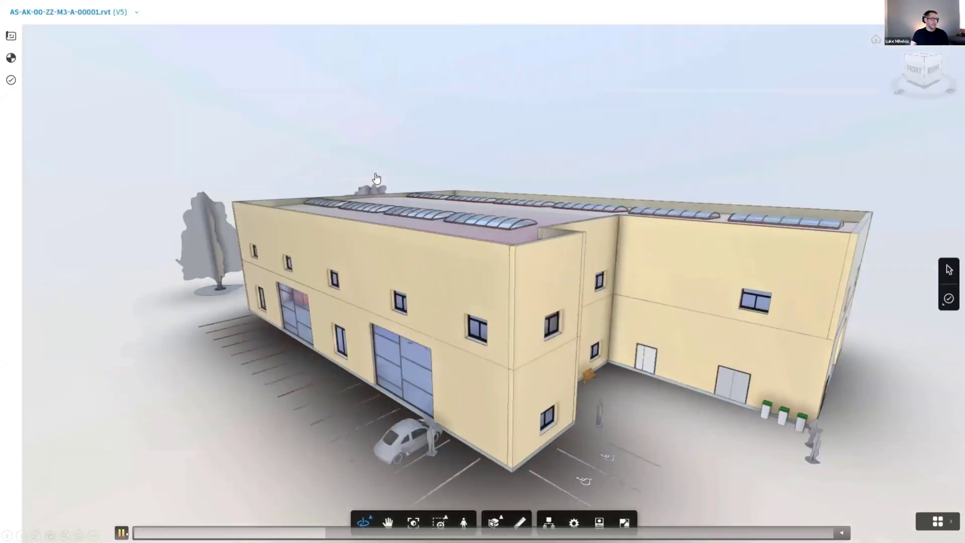
pyautogui.click(11, 36)
pyautogui.click(118, 176)
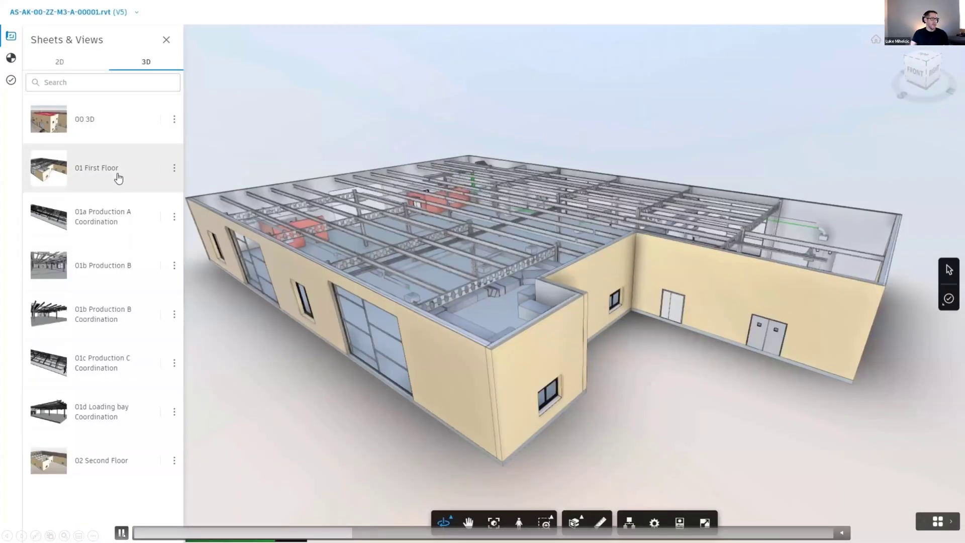
pyautogui.press('space')
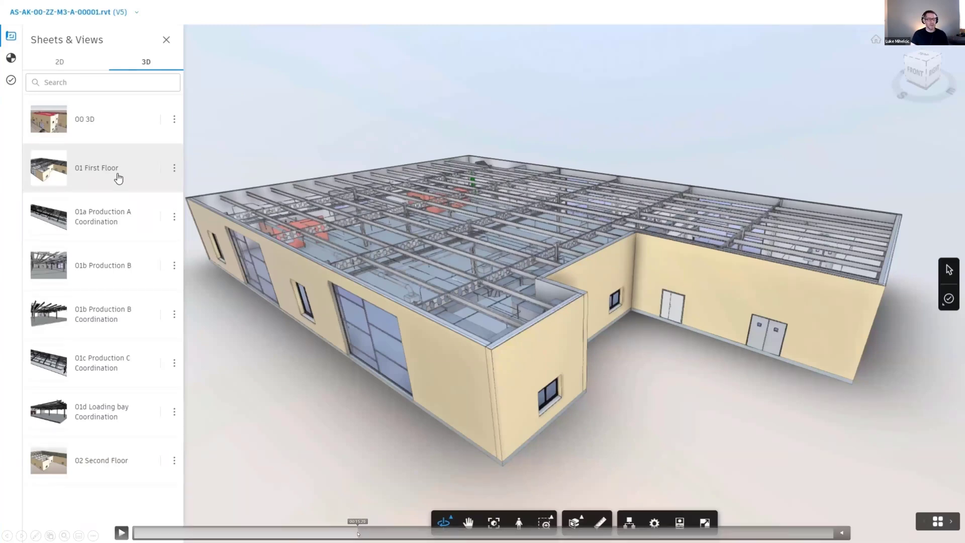
pyautogui.moveTo(358, 534); pyautogui.dragTo(416, 531)
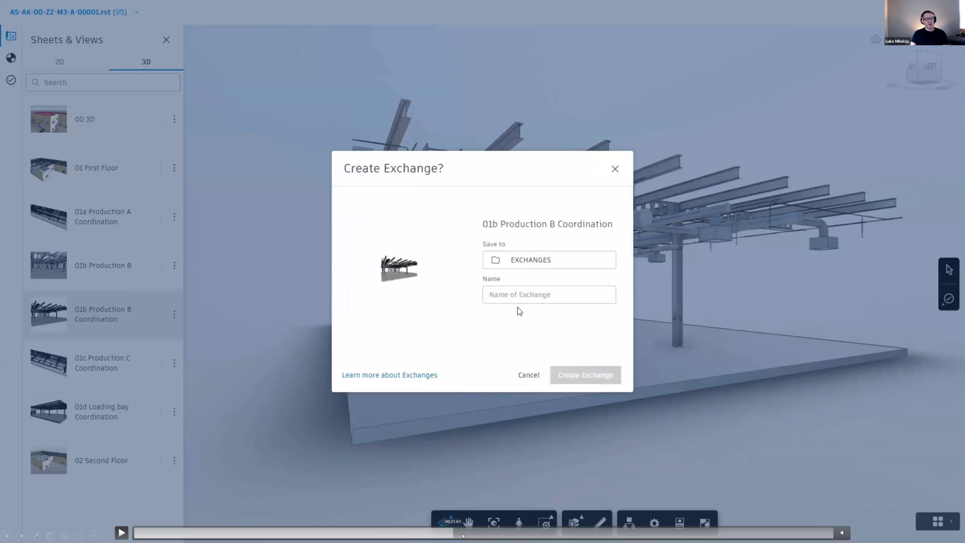
pyautogui.moveTo(443, 533); pyautogui.dragTo(509, 536)
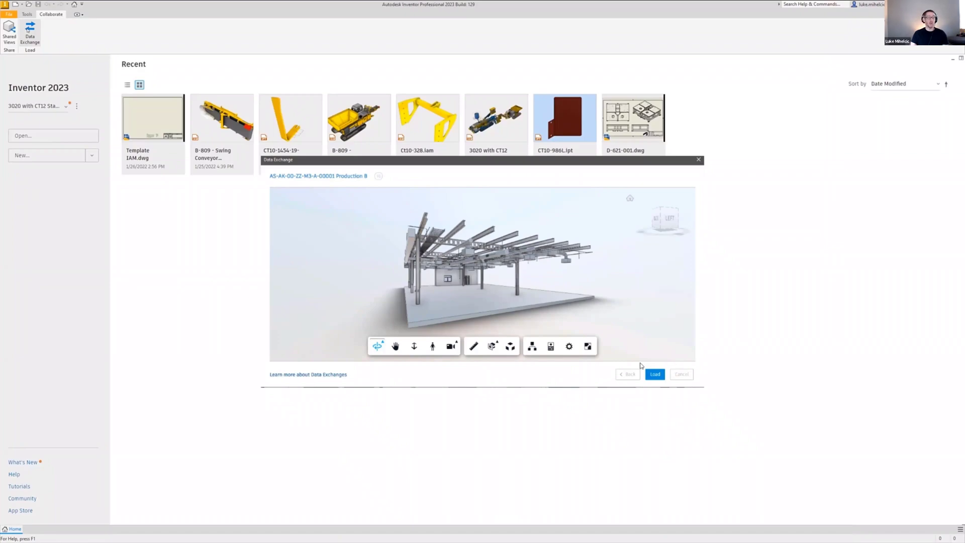
pyautogui.moveTo(569, 317); pyautogui.dragTo(498, 327)
pyautogui.click(510, 346)
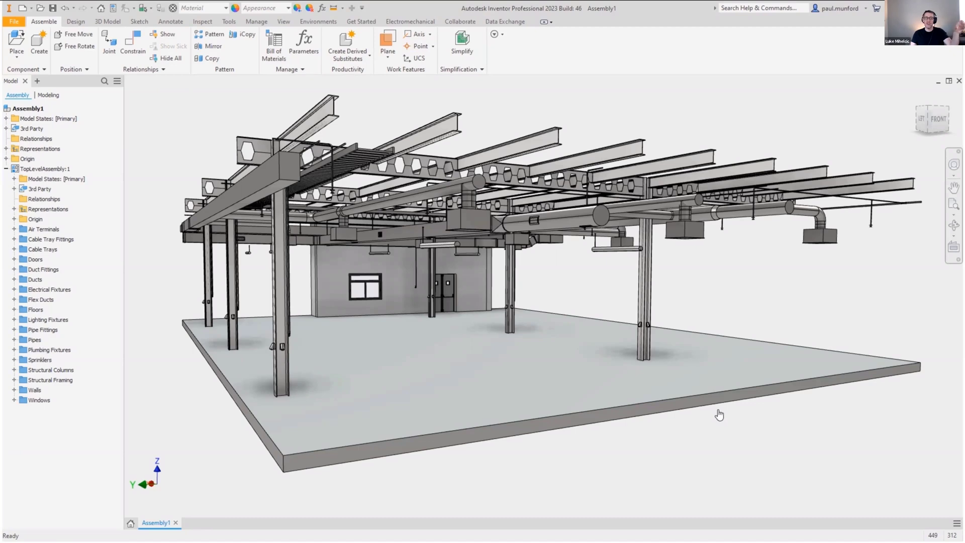
# Step: Place one instance of Production B interop.iam into the Inventor assembly containing the imported building structure
pyautogui.click(17, 55)
pyautogui.click(21, 75)
pyautogui.click(665, 245)
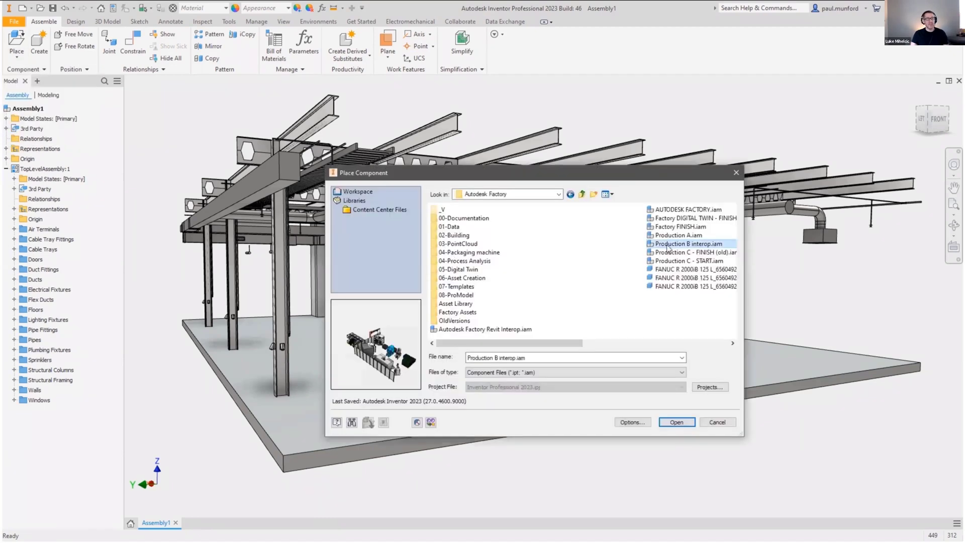
pyautogui.click(677, 422)
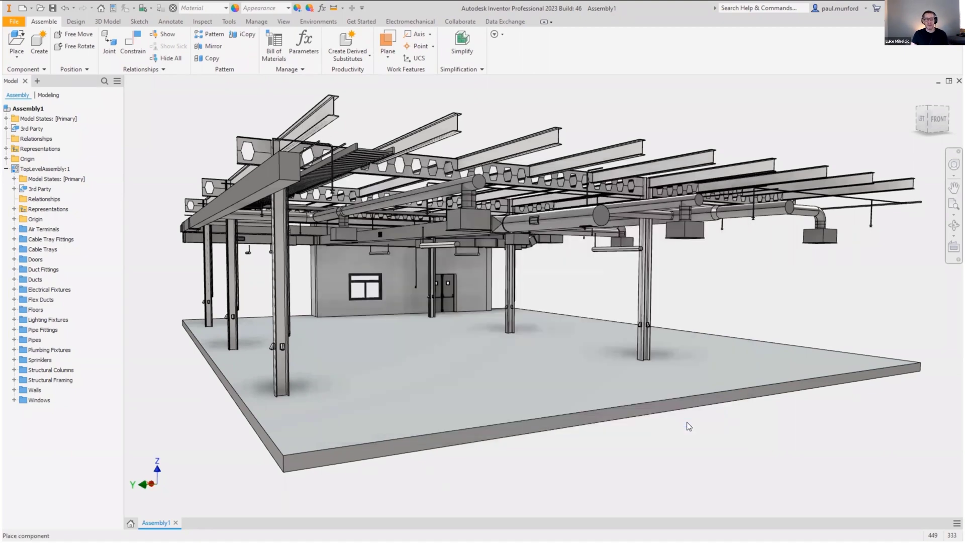
pyautogui.rightClick(688, 422)
pyautogui.click(706, 435)
pyautogui.rightClick(706, 436)
pyautogui.click(678, 435)
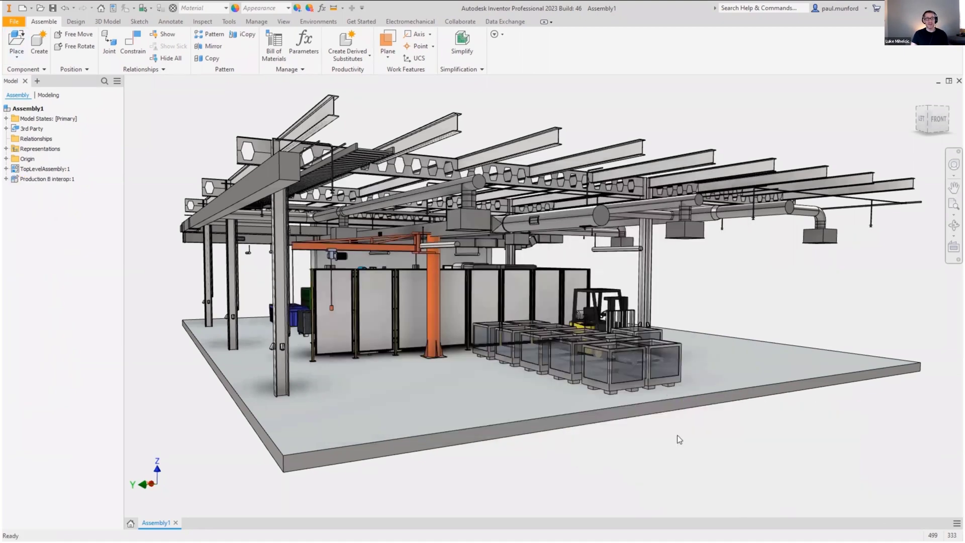
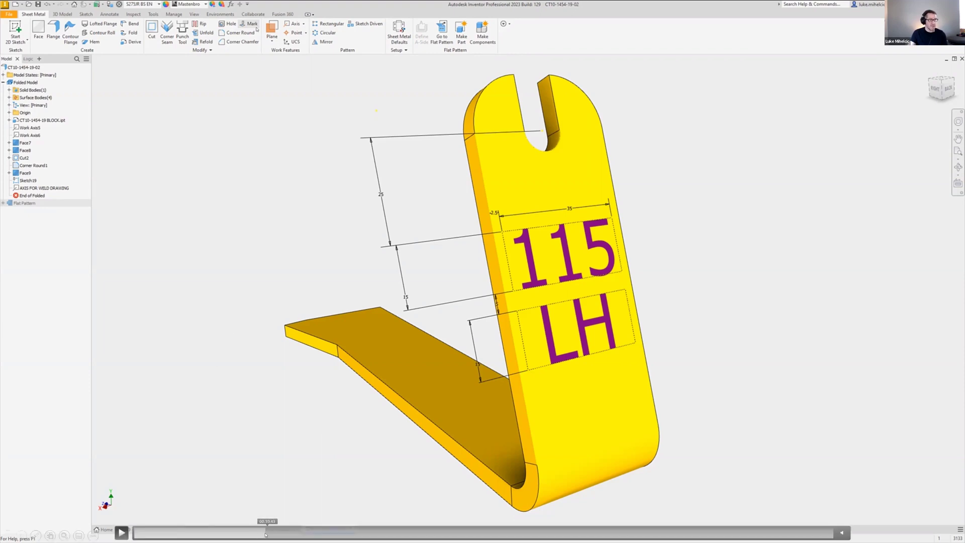
pyautogui.click(280, 534)
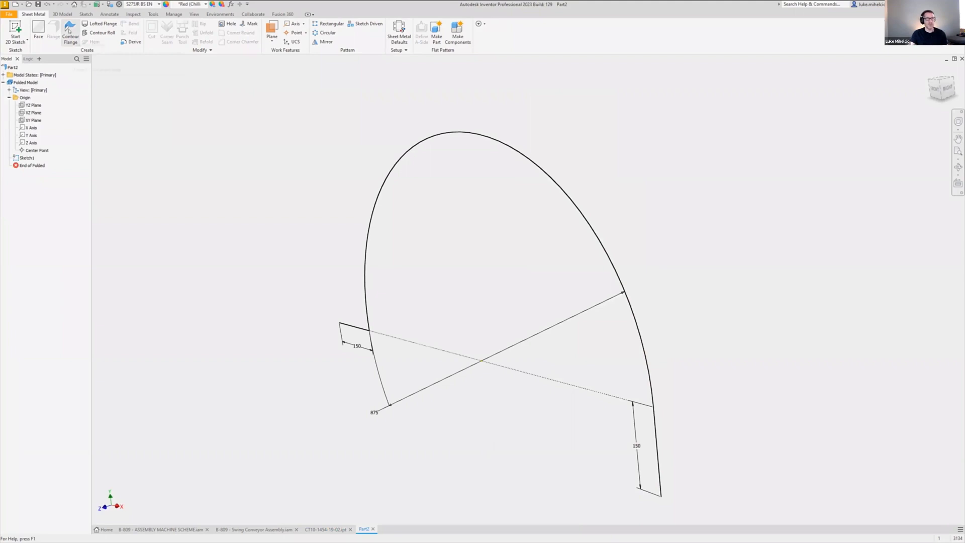
# Step: Create a contour flange from the arched profile with asymmetric width extents of 84 and 485
pyautogui.click(71, 31)
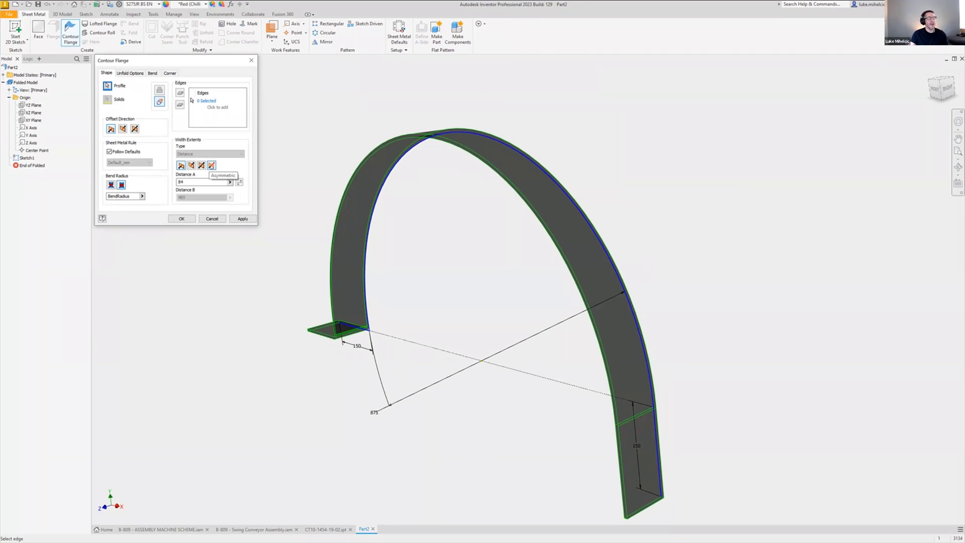
pyautogui.click(211, 165)
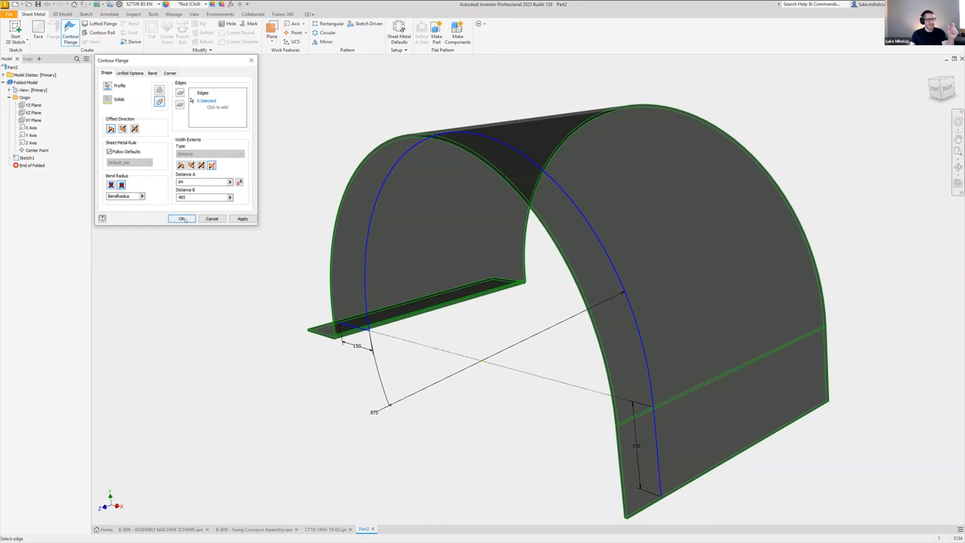
pyautogui.click(182, 219)
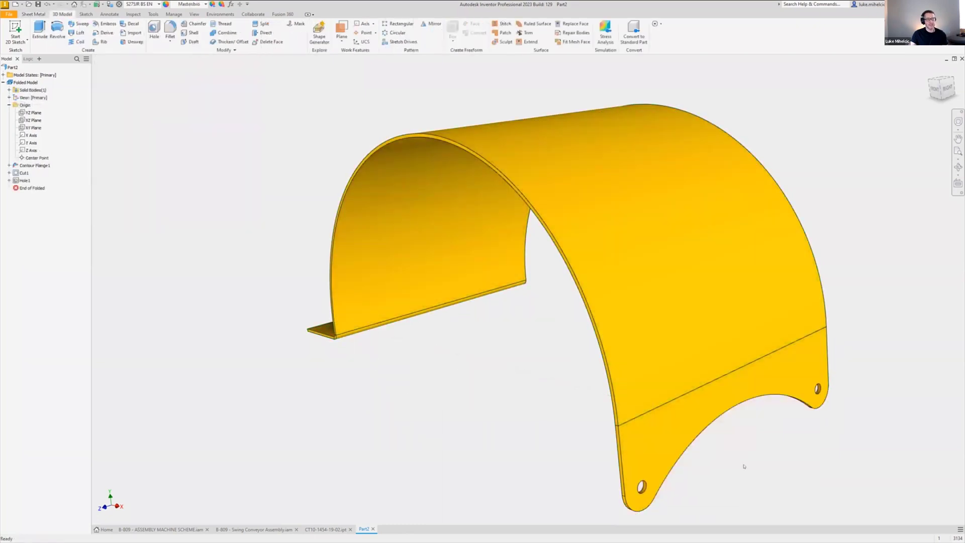
# Step: Create the cover's flat pattern and export it as a DXF file named Cover, replacing splines with Arc Approximation
pyautogui.click(441, 31)
pyautogui.rightClick(22, 195)
pyautogui.click(49, 276)
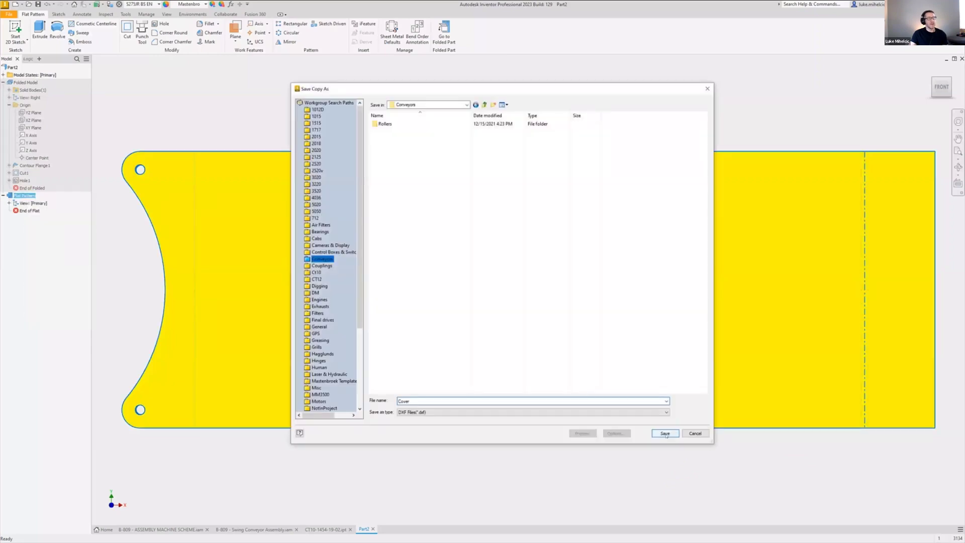
pyautogui.click(666, 435)
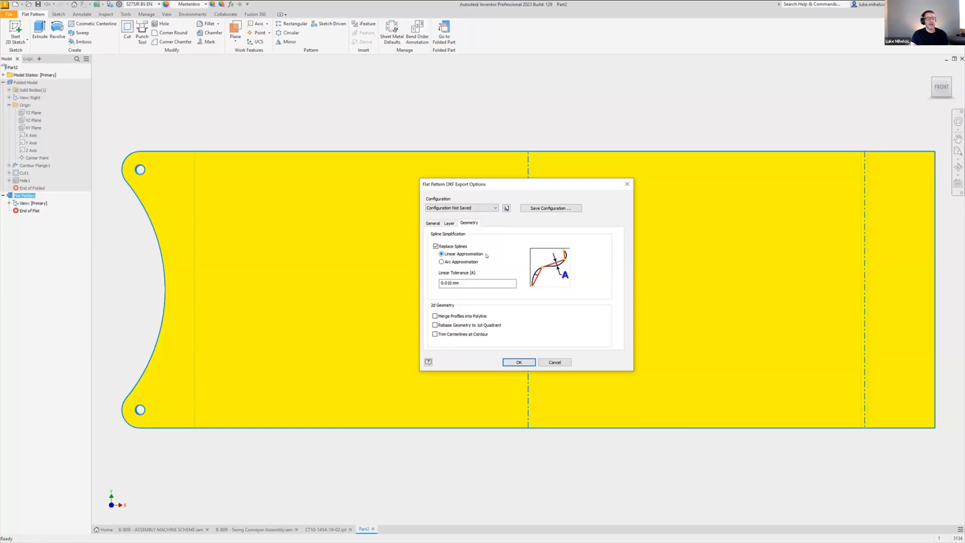
pyautogui.click(462, 262)
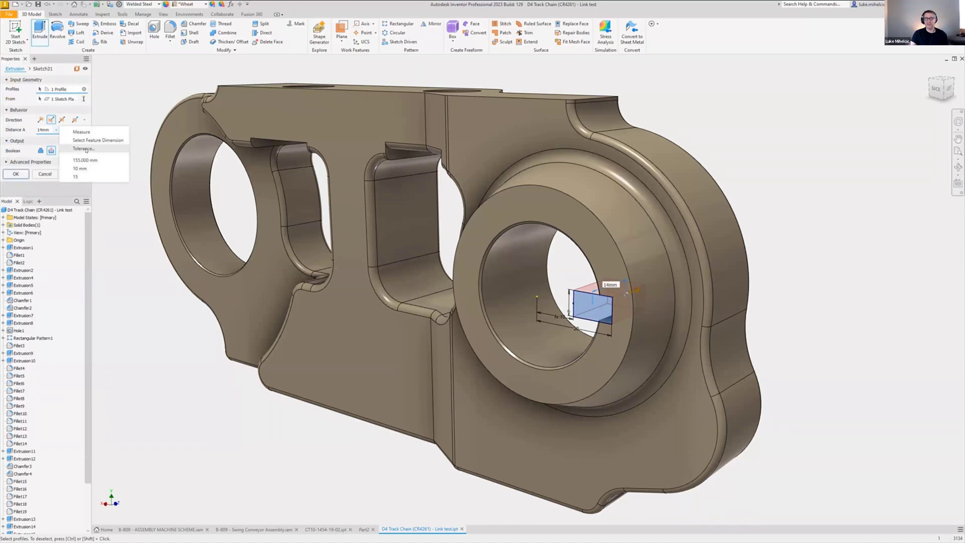
# Step: Give the 14 mm keyway extrusion distance a Limits-Linear tolerance with upper 14.100 mm and lower 13.900 mm
pyautogui.click(84, 149)
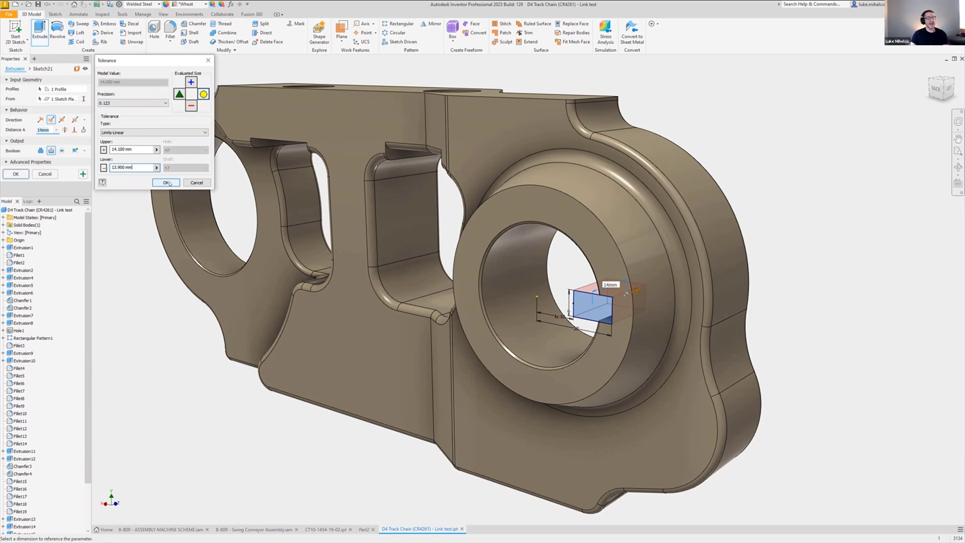
pyautogui.click(169, 183)
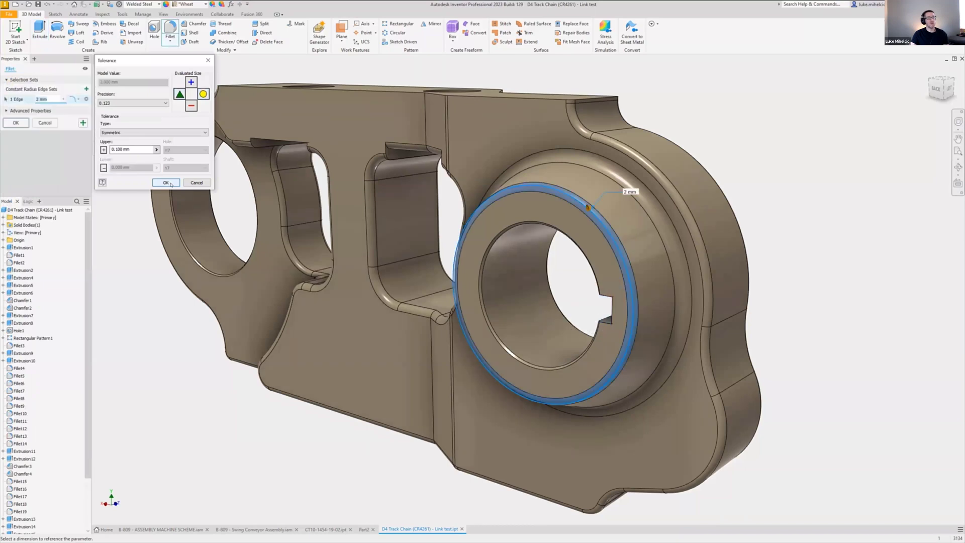
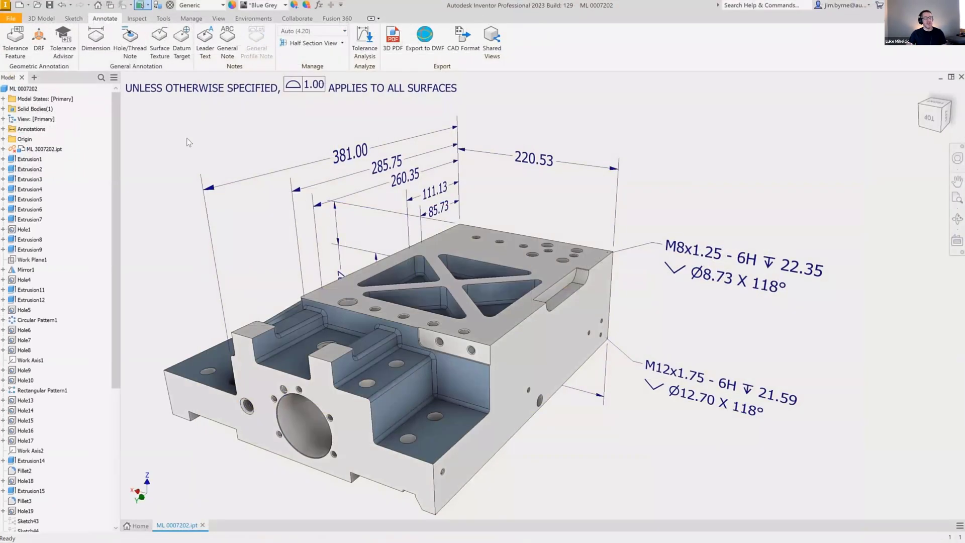
# Step: Add a point-type datum target labelled A1 to the block's top face near the group of holes
pyautogui.scroll(5, 187, 142)
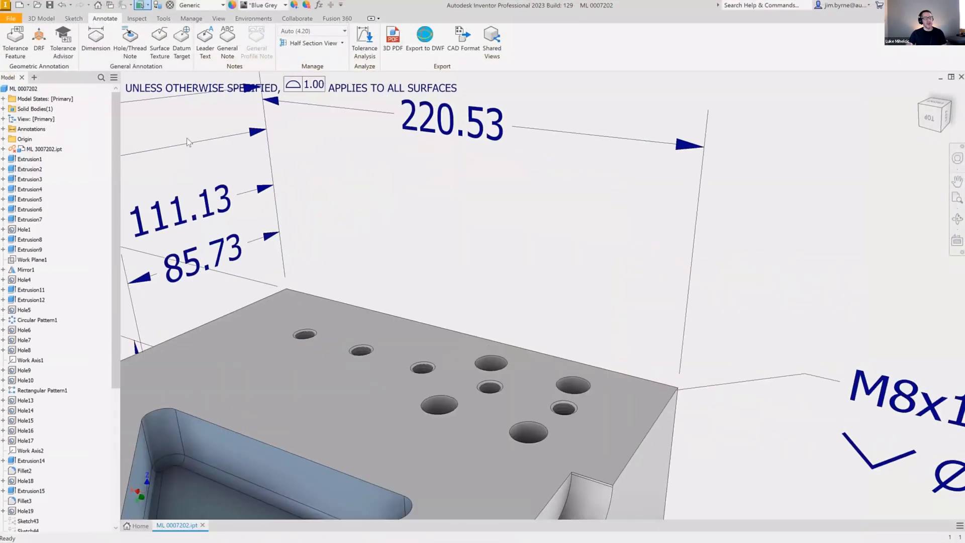
pyautogui.click(180, 48)
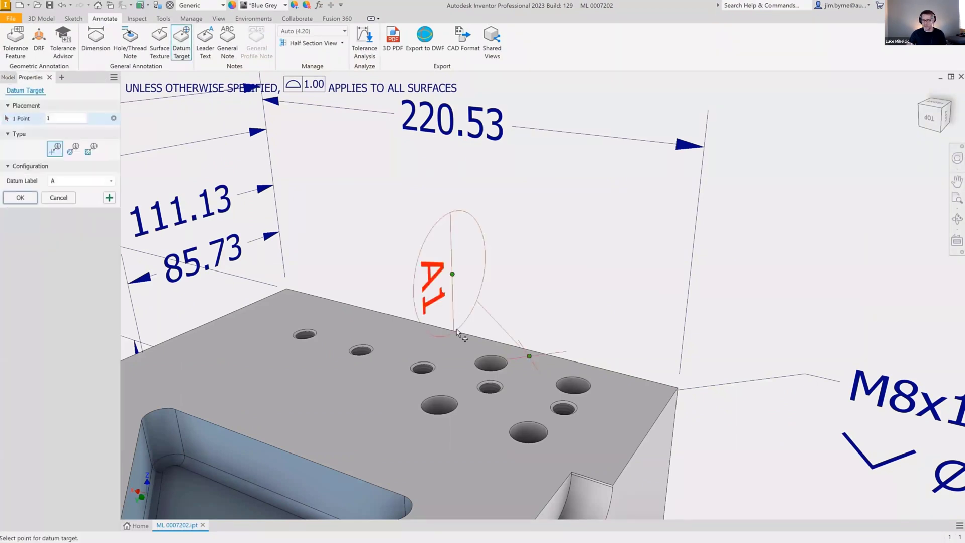
pyautogui.click(72, 149)
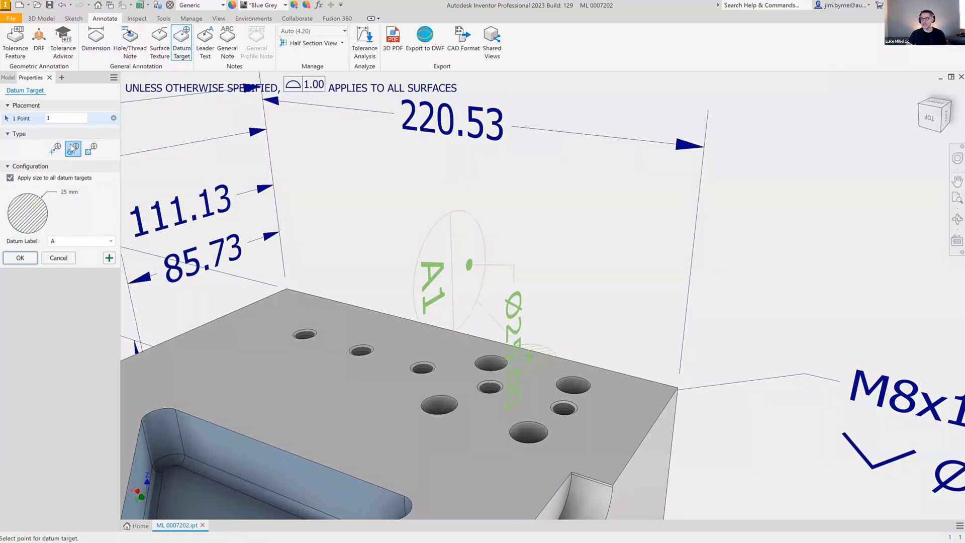
pyautogui.click(91, 149)
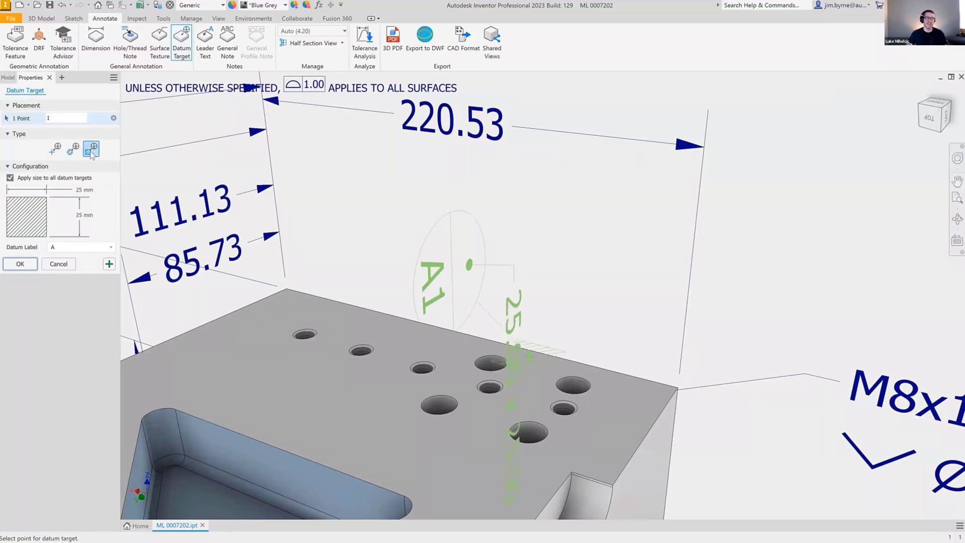
pyautogui.click(55, 148)
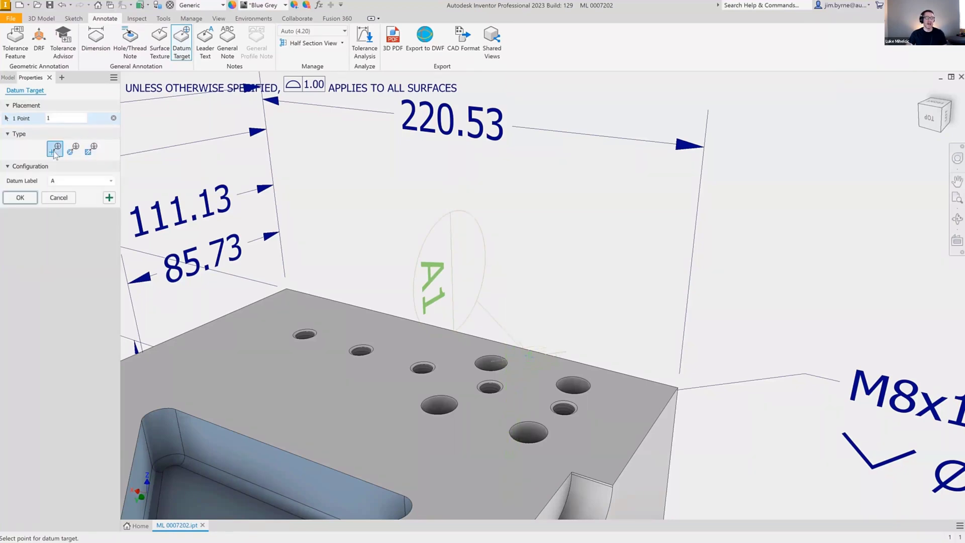
pyautogui.click(21, 197)
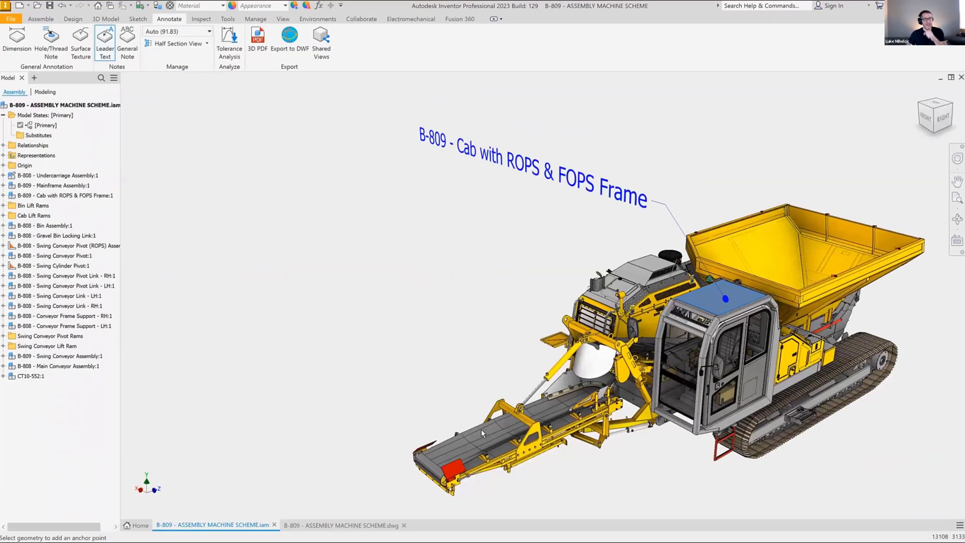
# Step: Add a leader text annotation anchored to the swing conveyor in the B-809 machine assembly
pyautogui.click(482, 434)
pyautogui.click(459, 320)
pyautogui.click(692, 131)
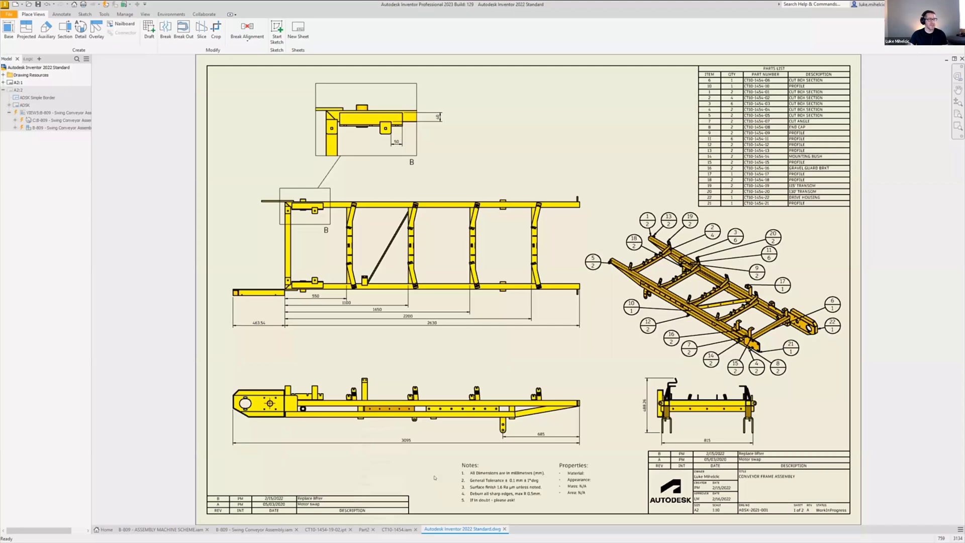
# Step: Copy the revision table from the conveyor frame drawing's first sheet and paste it onto the second sheet
pyautogui.rightClick(351, 503)
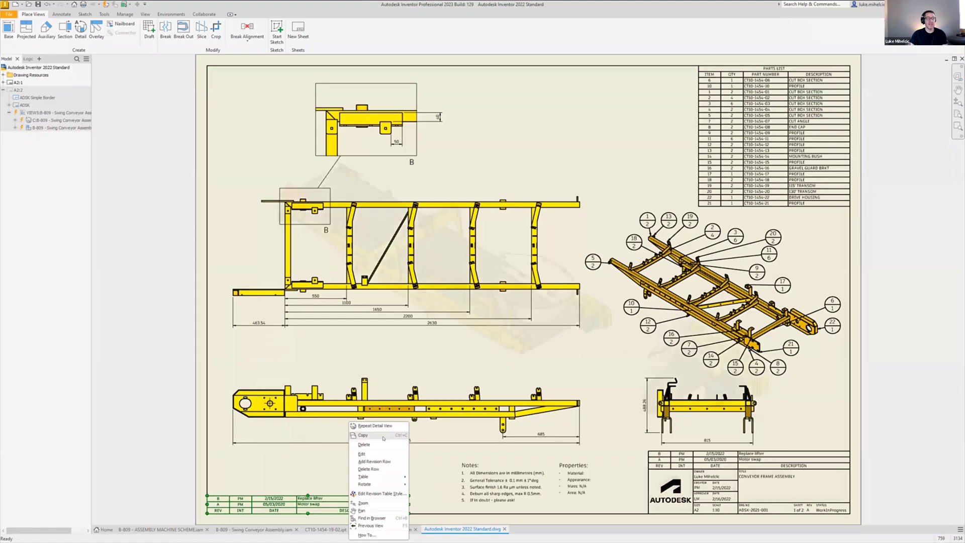
pyautogui.click(383, 436)
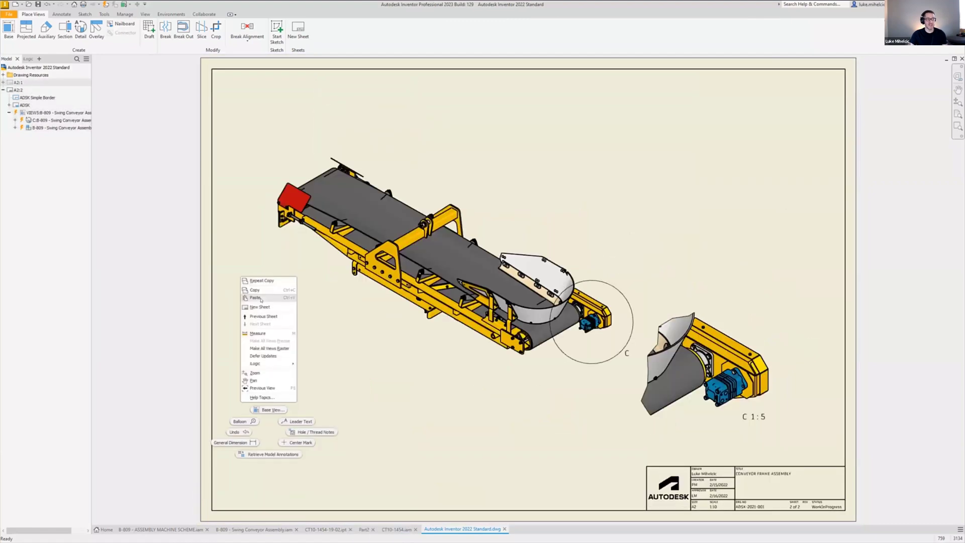
pyautogui.click(255, 297)
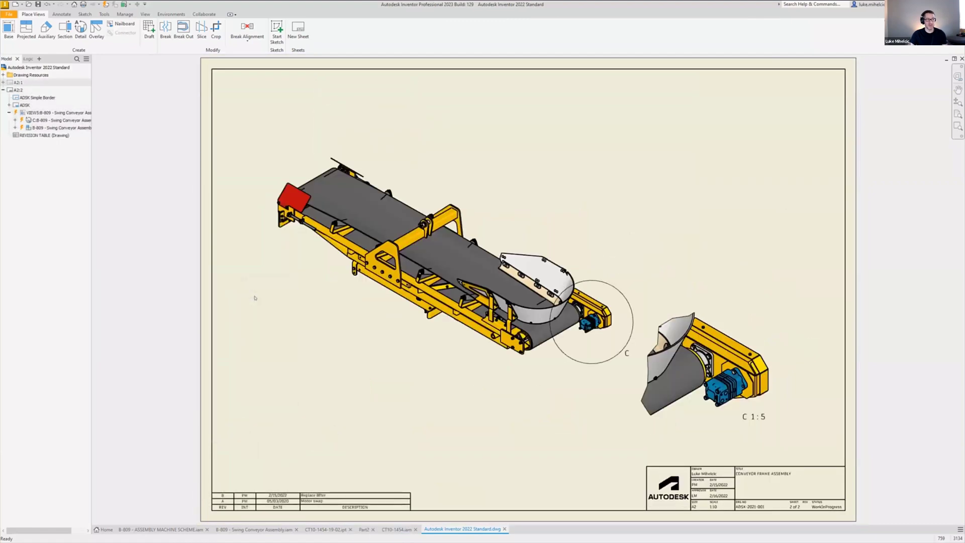